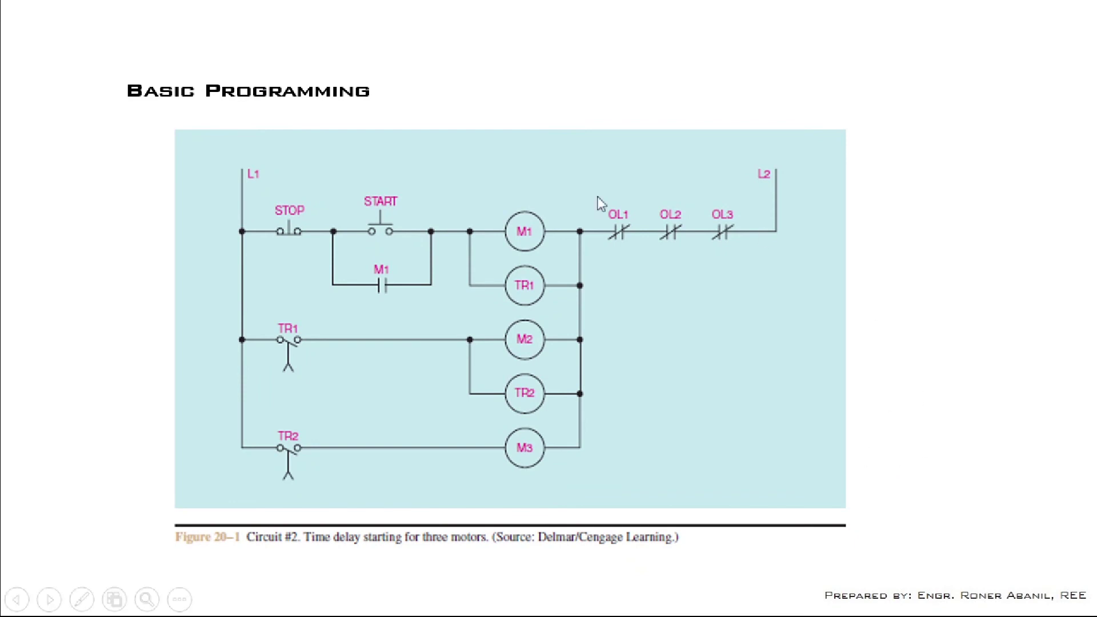
{"action": "left_click", "coordinate": [701, 399]}
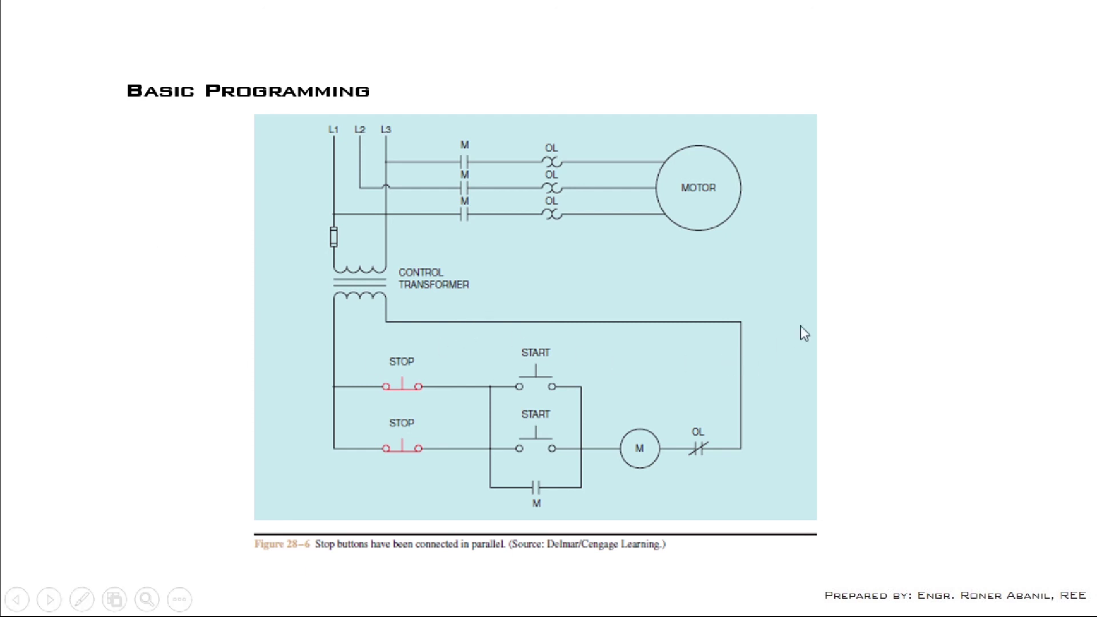
{"action": "left_click", "coordinate": [846, 335]}
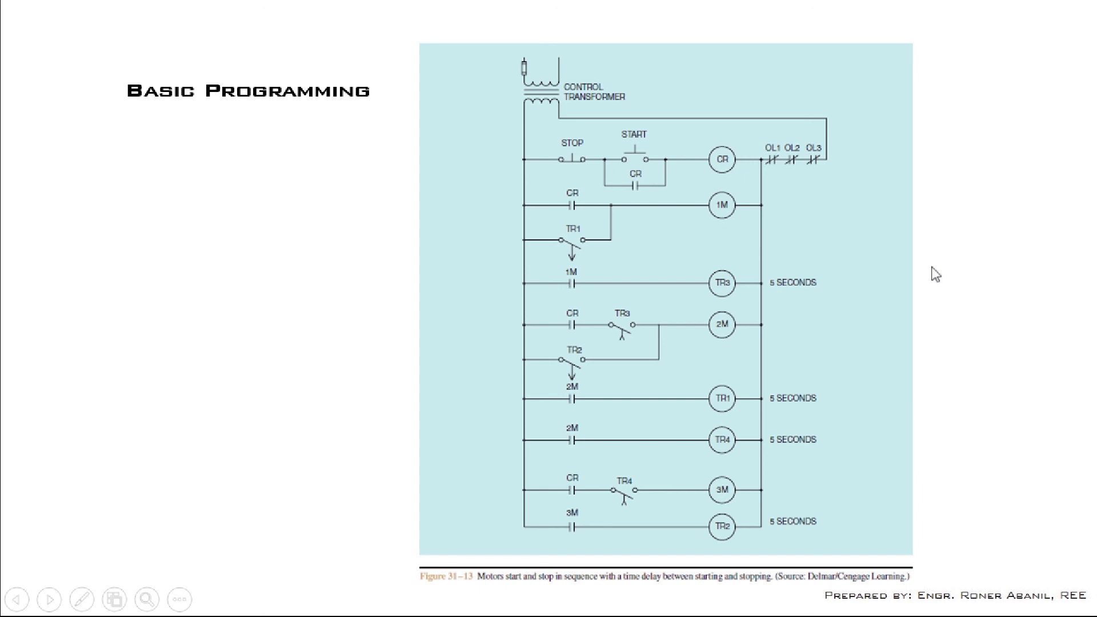
{"action": "left_click", "coordinate": [939, 372]}
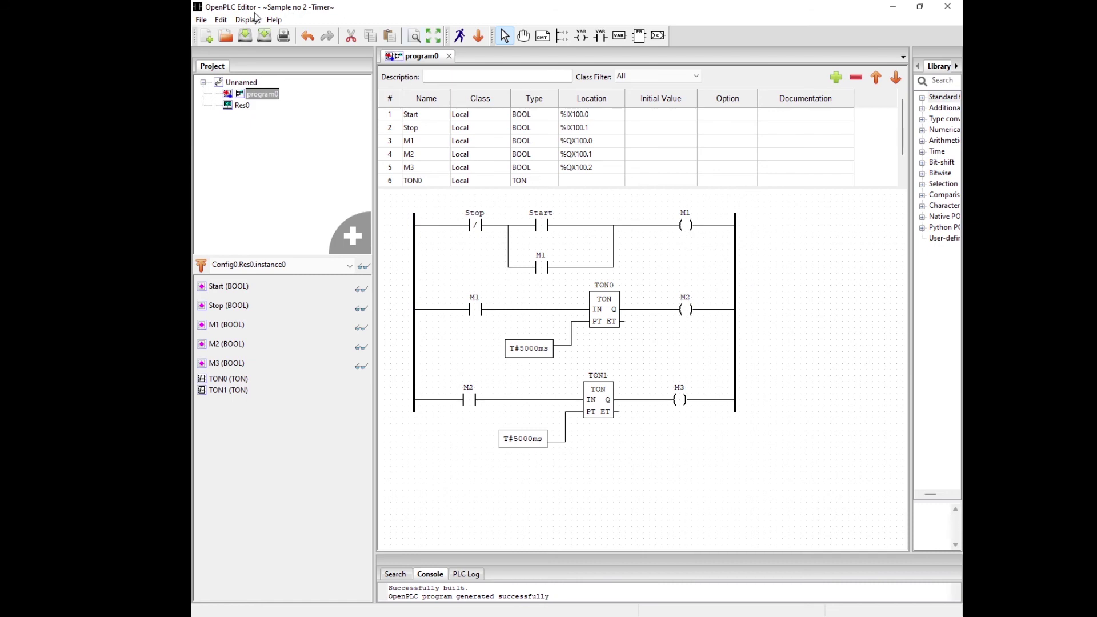
Step: Print page 1 of the ladder program with Microsoft Print to PDF, saving the output as "final exam"
{"action": "left_click", "coordinate": [222, 22]}
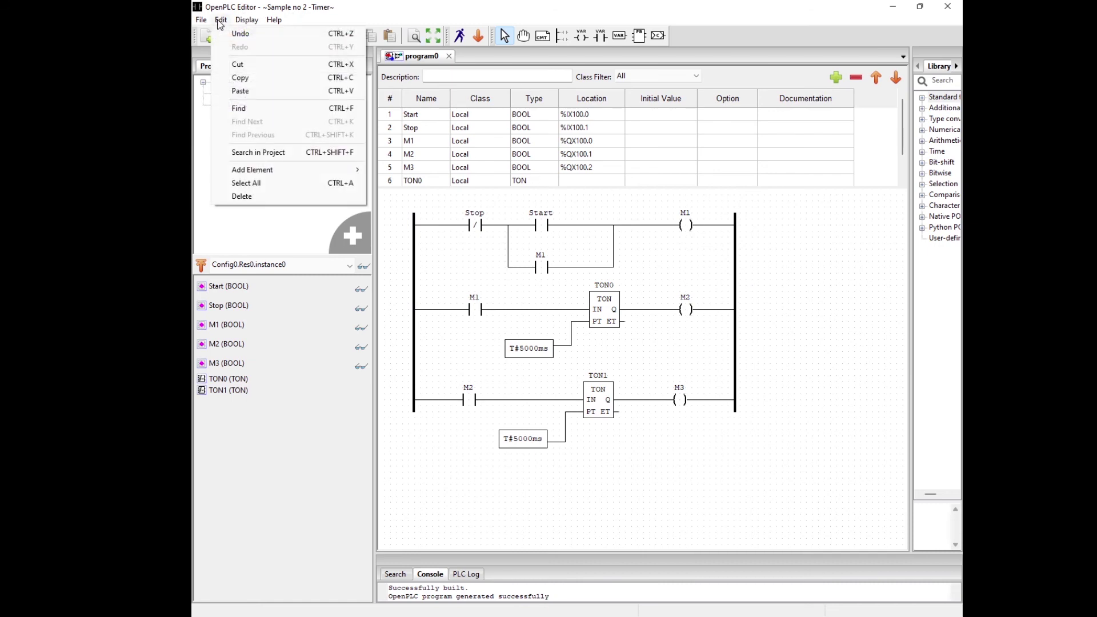
{"action": "left_click", "coordinate": [221, 21]}
{"action": "left_click", "coordinate": [197, 22]}
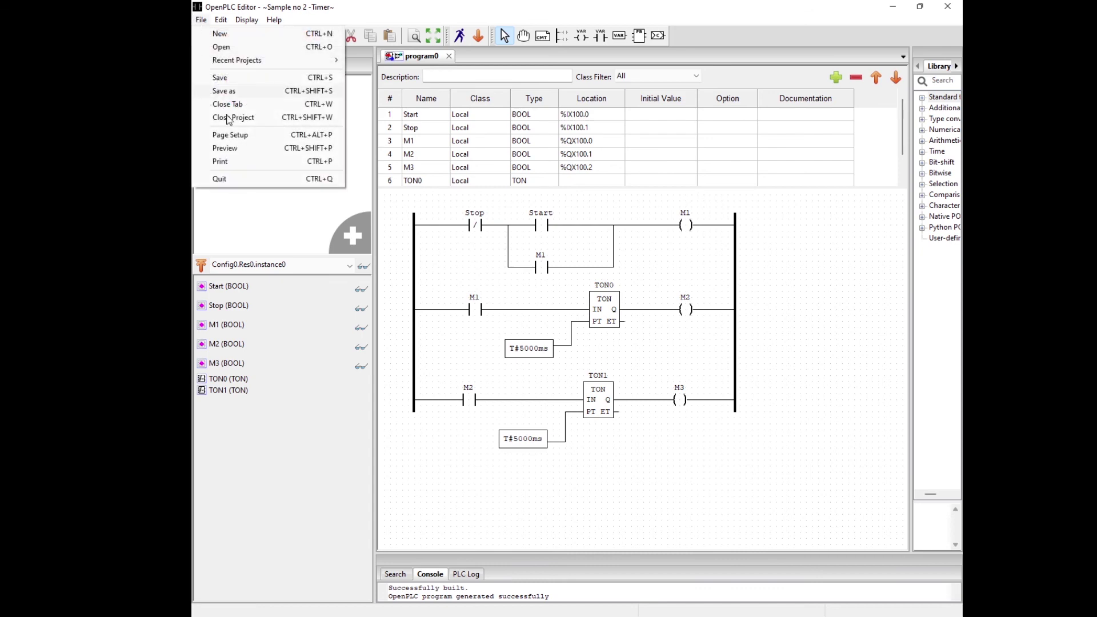
{"action": "left_click", "coordinate": [238, 165]}
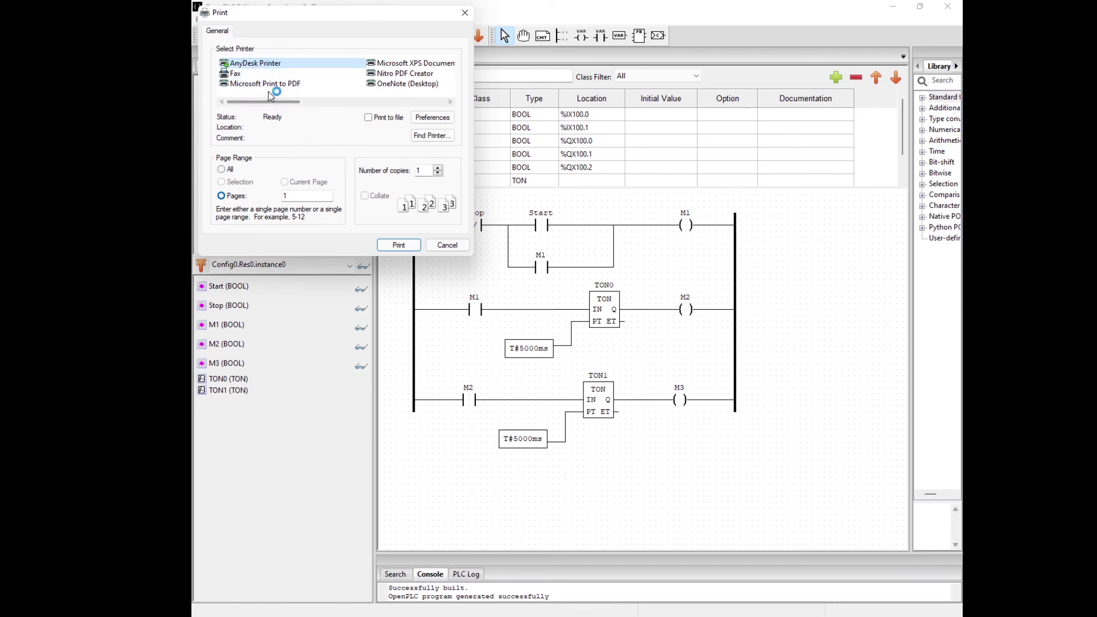
{"action": "left_click", "coordinate": [268, 85]}
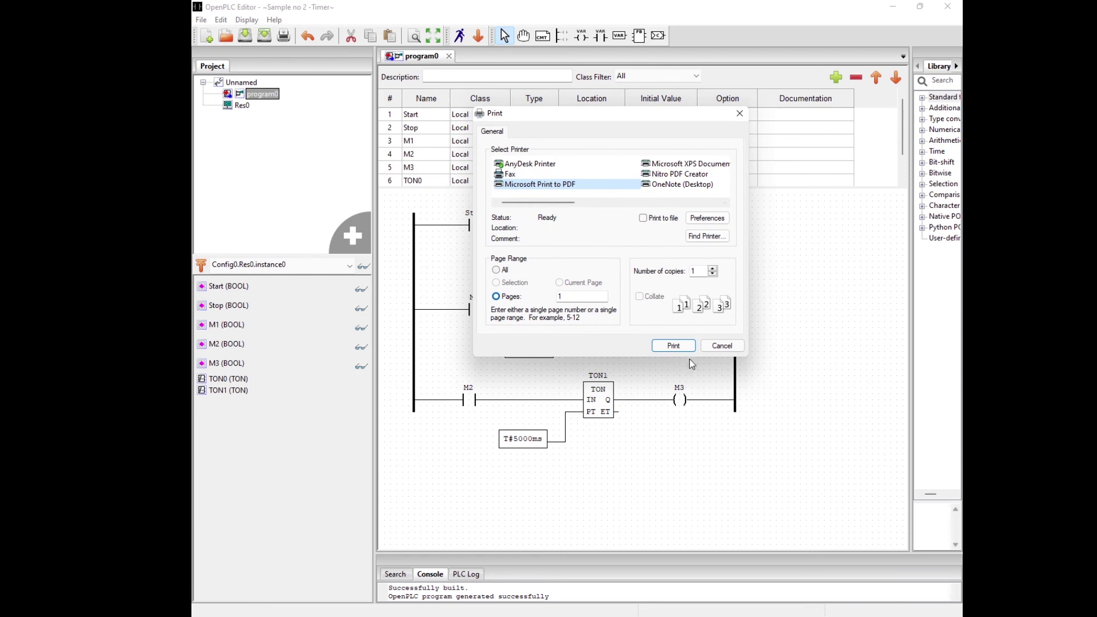
{"action": "left_click", "coordinate": [674, 346]}
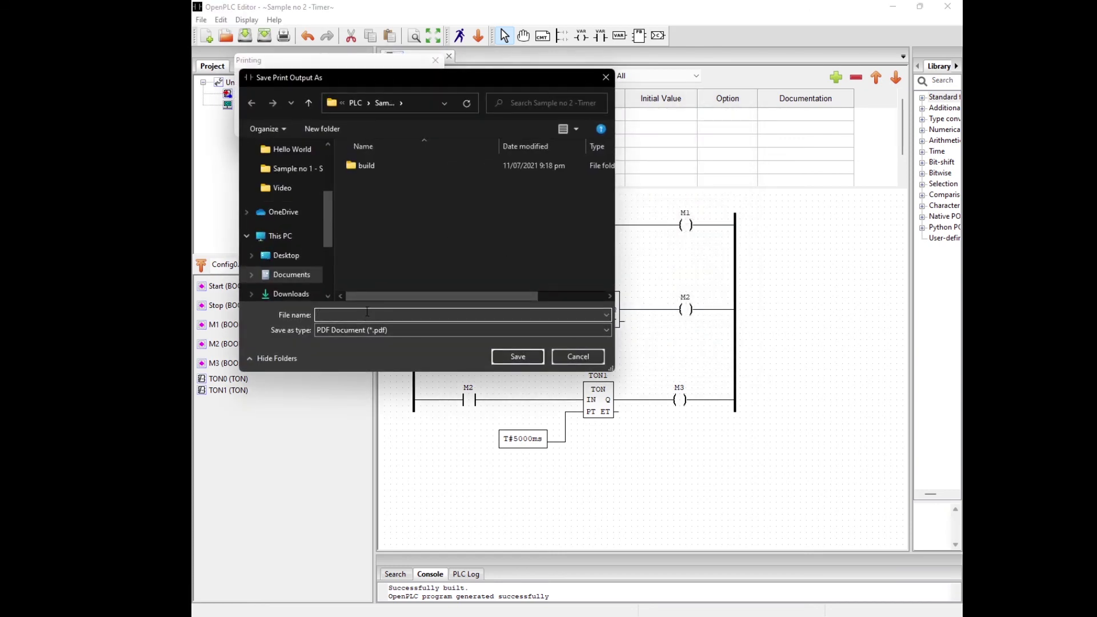
{"action": "type", "text": "final exam"}
{"action": "left_click", "coordinate": [517, 358]}
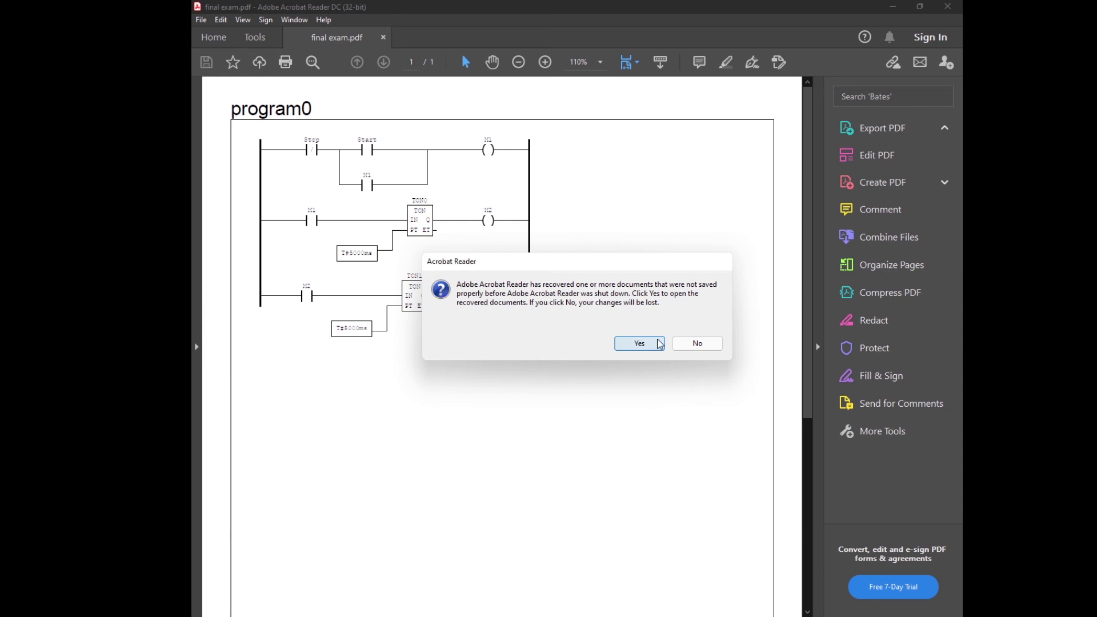
Step: Decline reopening the recovered documents, check the printed ladder diagram in final exam.pdf, and close the PDF reader
{"action": "left_click", "coordinate": [682, 346]}
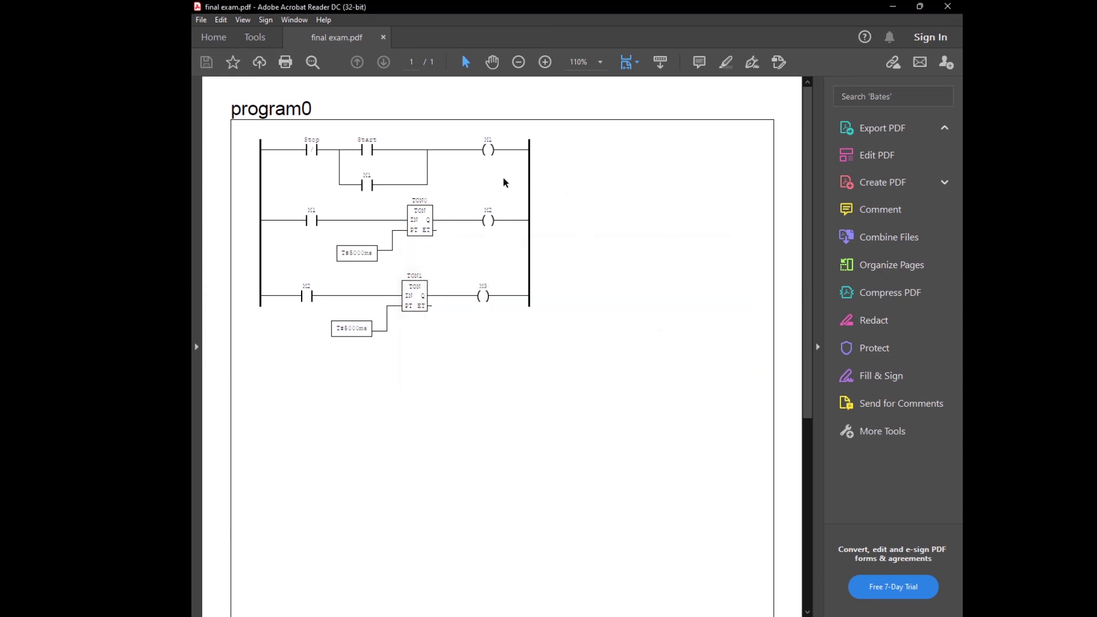
{"action": "scroll", "coordinate": [435, 201], "scroll_direction": "down", "scroll_amount": 2}
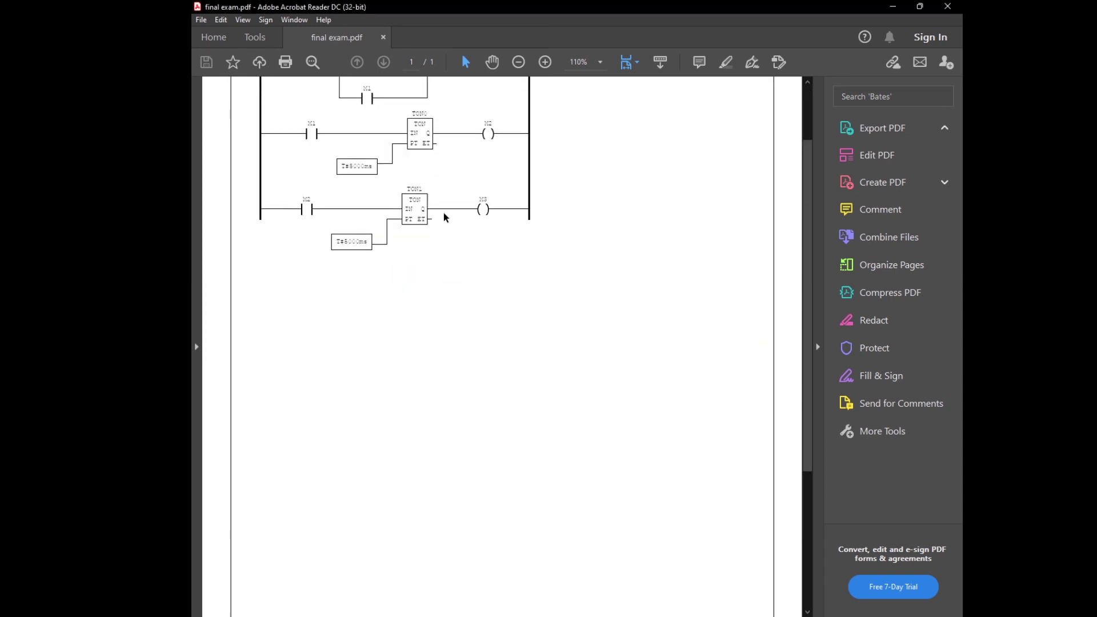
{"action": "left_click", "coordinate": [948, 6]}
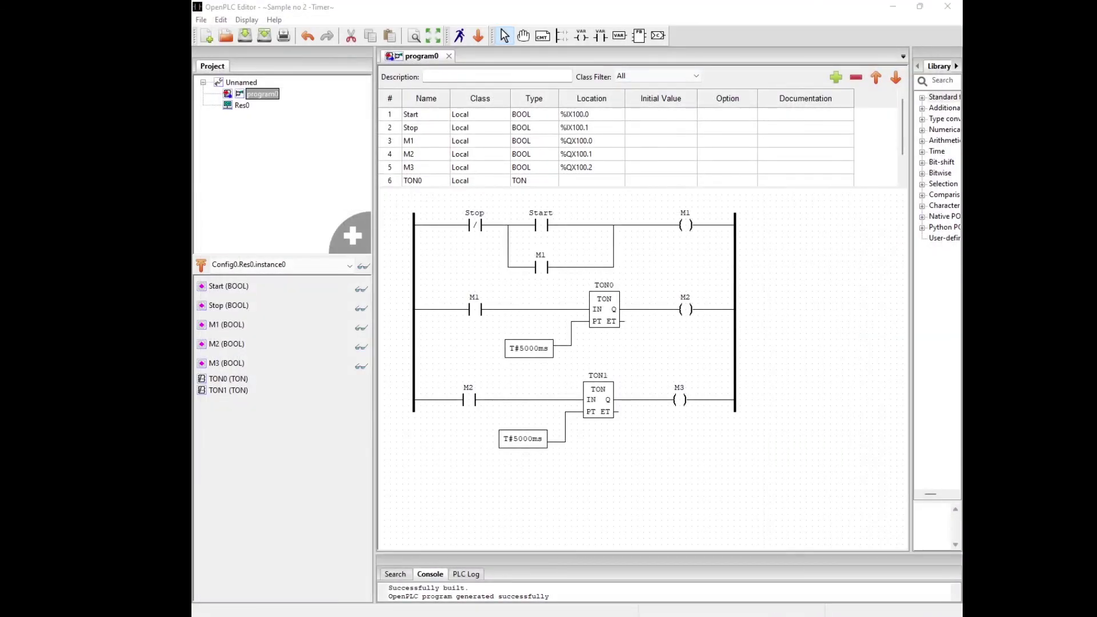
Step: Rename the program0 program in the project tree as FinalExam
{"action": "left_click", "coordinate": [257, 99]}
{"action": "right_click", "coordinate": [258, 101]}
{"action": "left_click", "coordinate": [277, 118]}
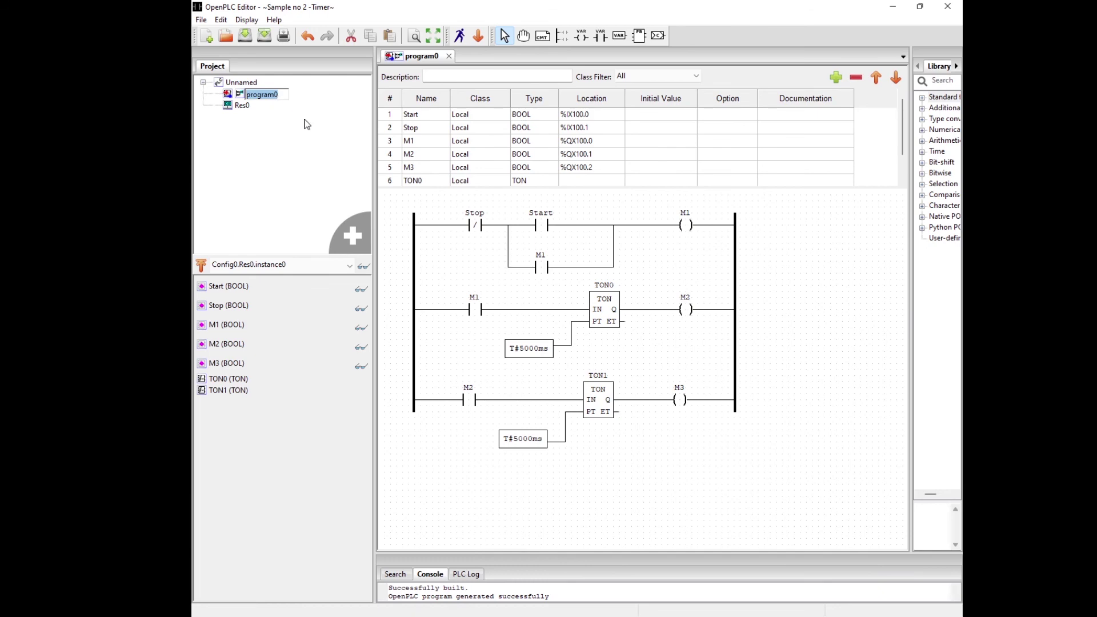
{"action": "type", "text": "Final Exam"}
{"action": "left_click", "coordinate": [776, 272]}
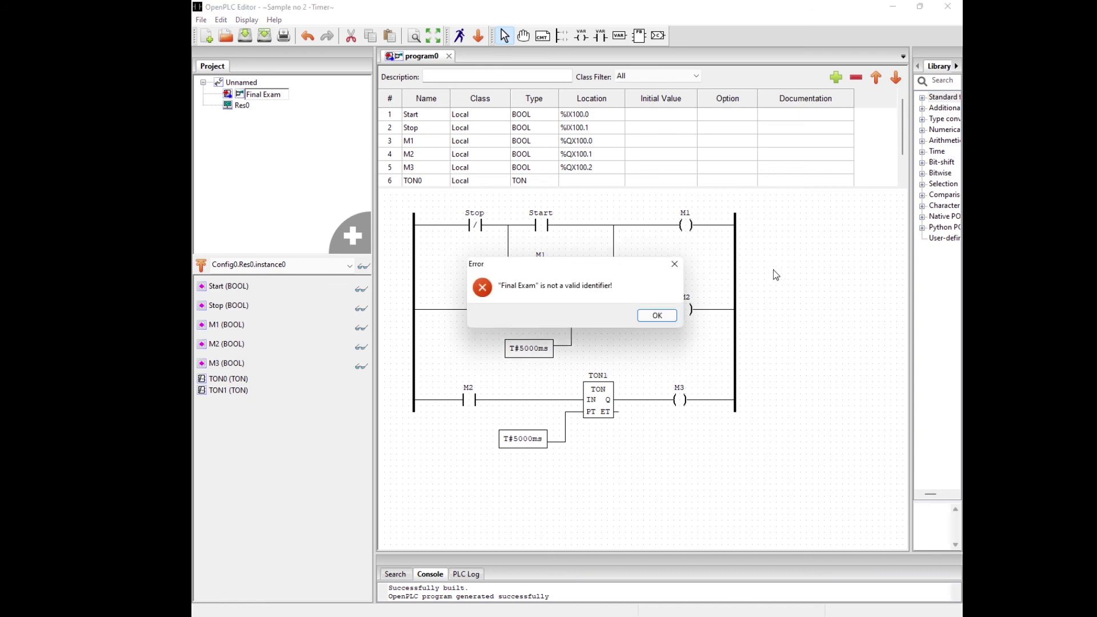
{"action": "left_click", "coordinate": [660, 318]}
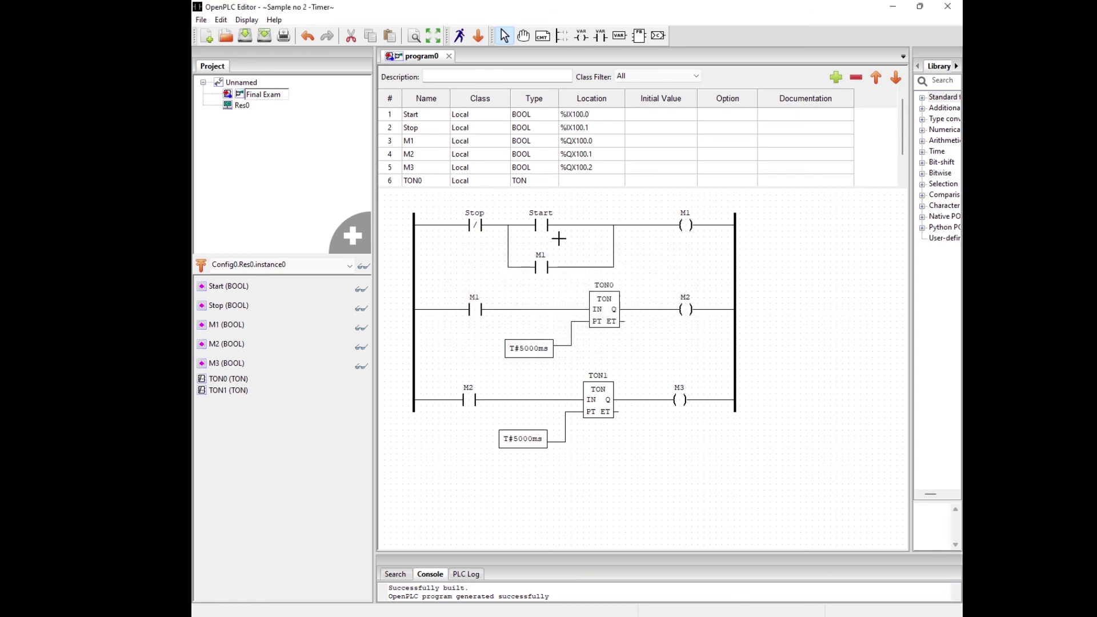
{"action": "left_click", "coordinate": [262, 95]}
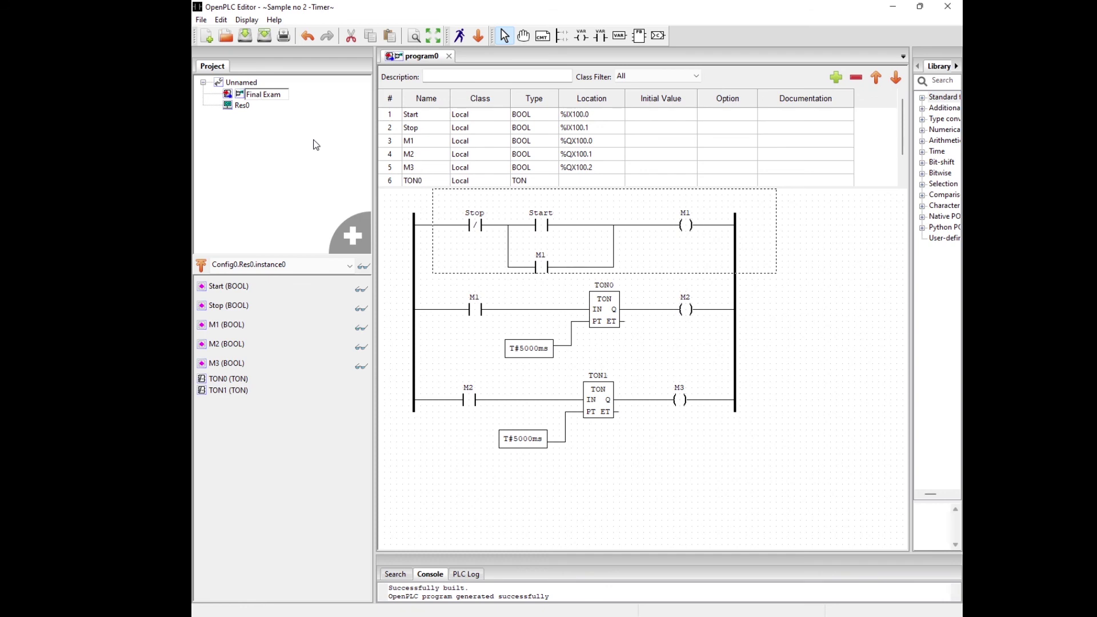
{"action": "key", "text": "Delete"}
{"action": "left_click", "coordinate": [603, 260]}
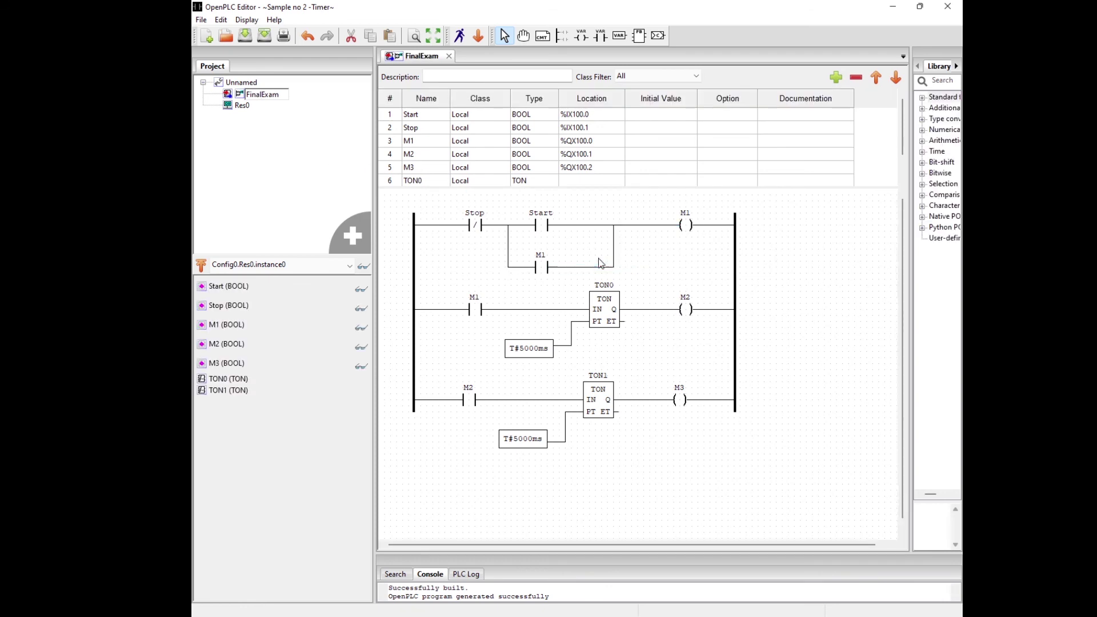
{"action": "right_click", "coordinate": [318, 162]}
{"action": "right_click", "coordinate": [281, 124]}
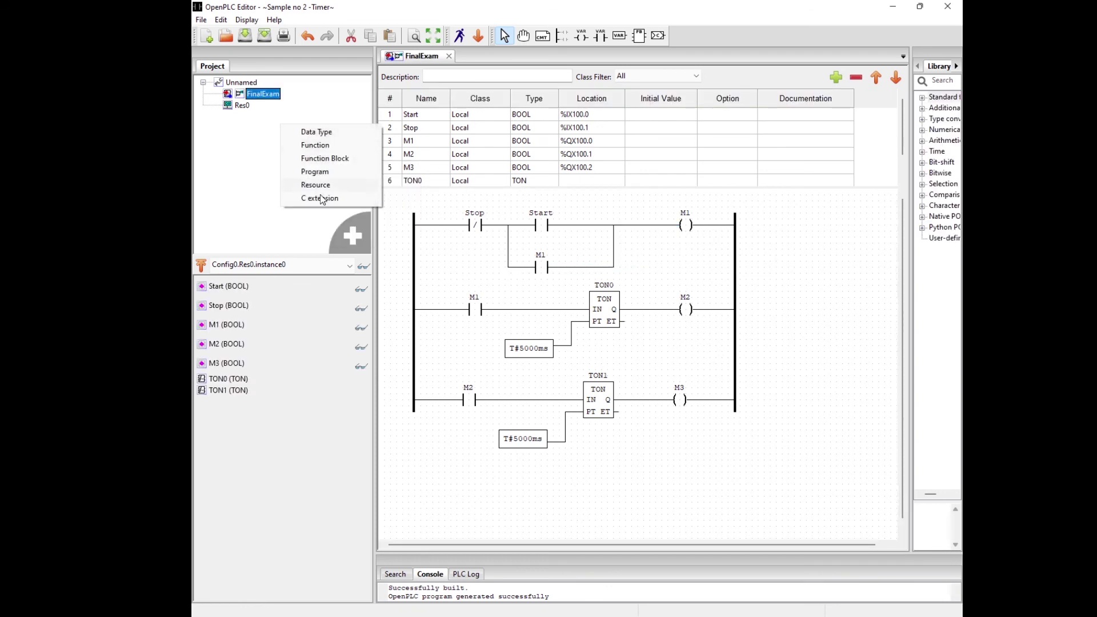
{"action": "right_click", "coordinate": [258, 200]}
{"action": "right_click", "coordinate": [275, 147]}
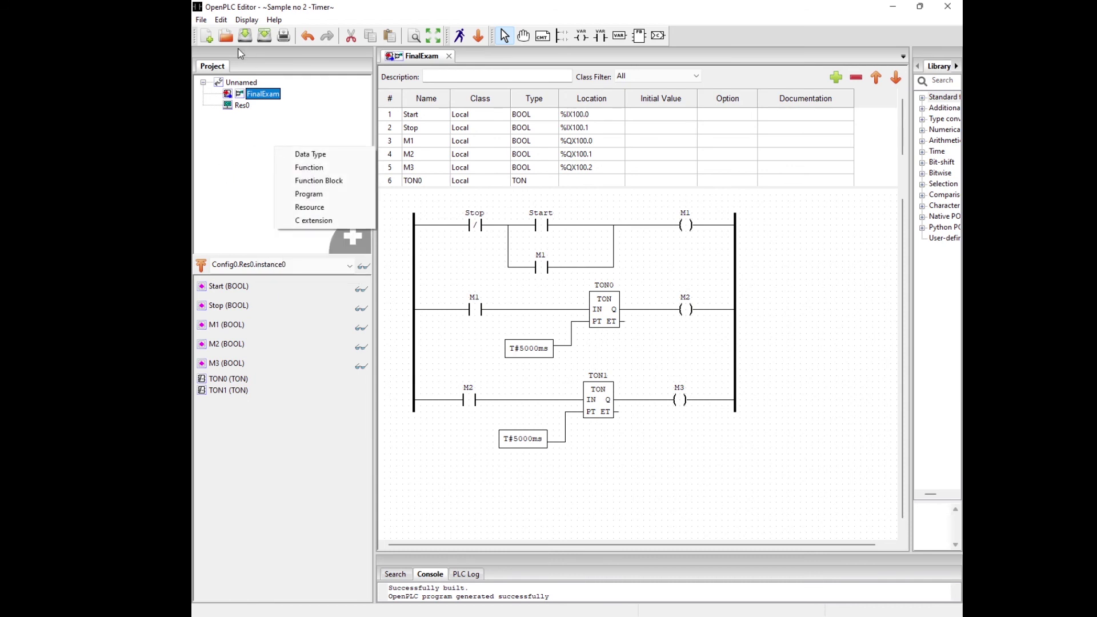
{"action": "left_click", "coordinate": [202, 19]}
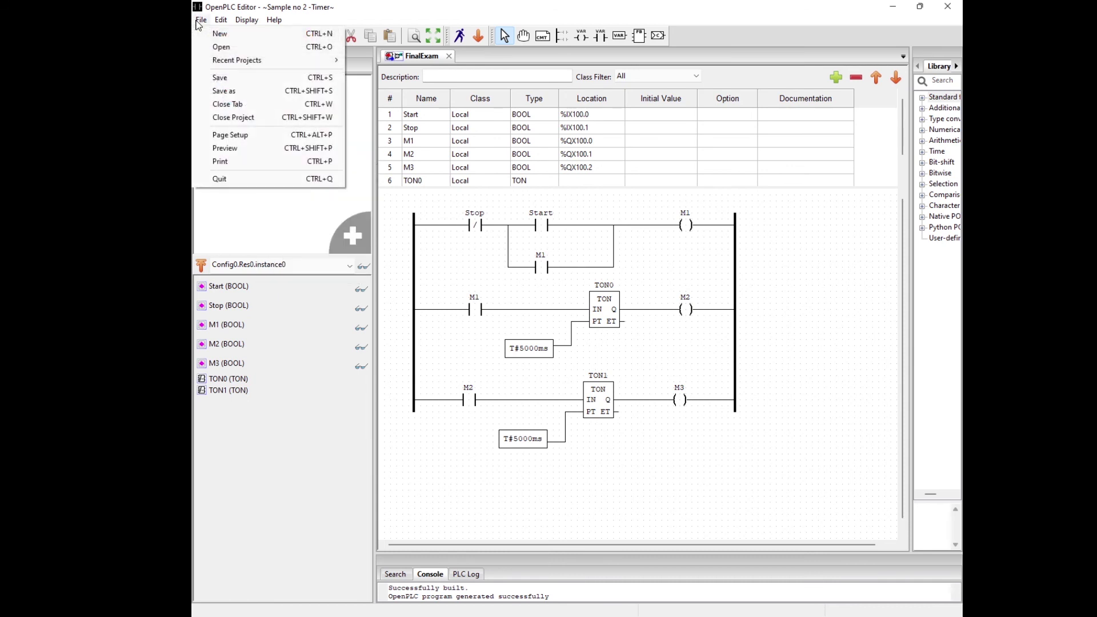
{"action": "left_click", "coordinate": [240, 164]}
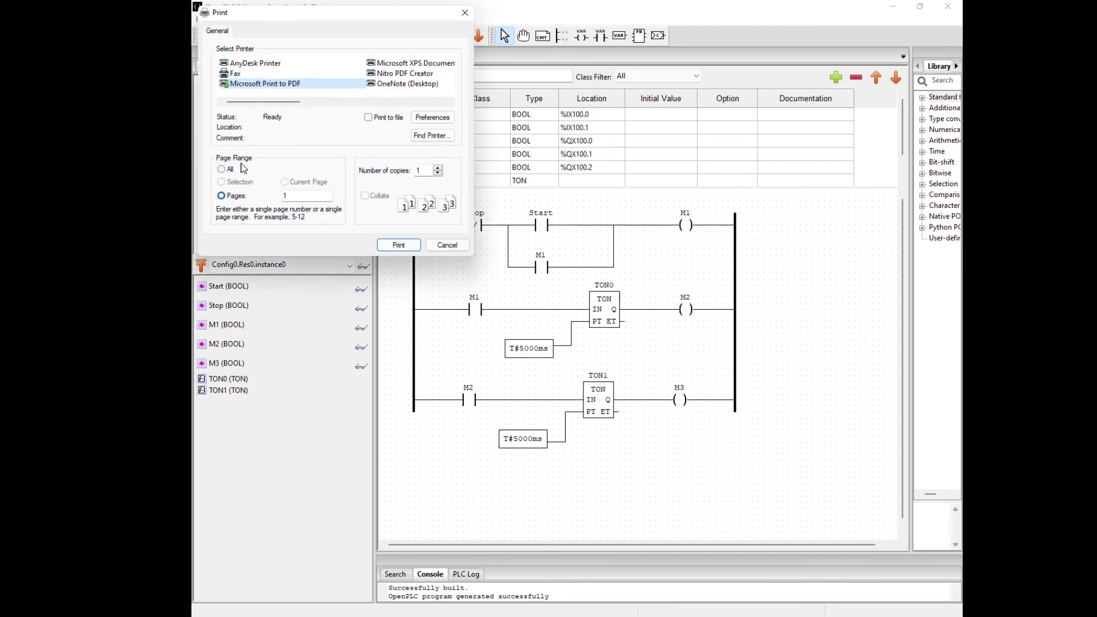
{"action": "left_click", "coordinate": [466, 13]}
Step: Set the page orientation for printing to landscape on A4 paper, keeping the current project open
{"action": "left_click", "coordinate": [204, 19]}
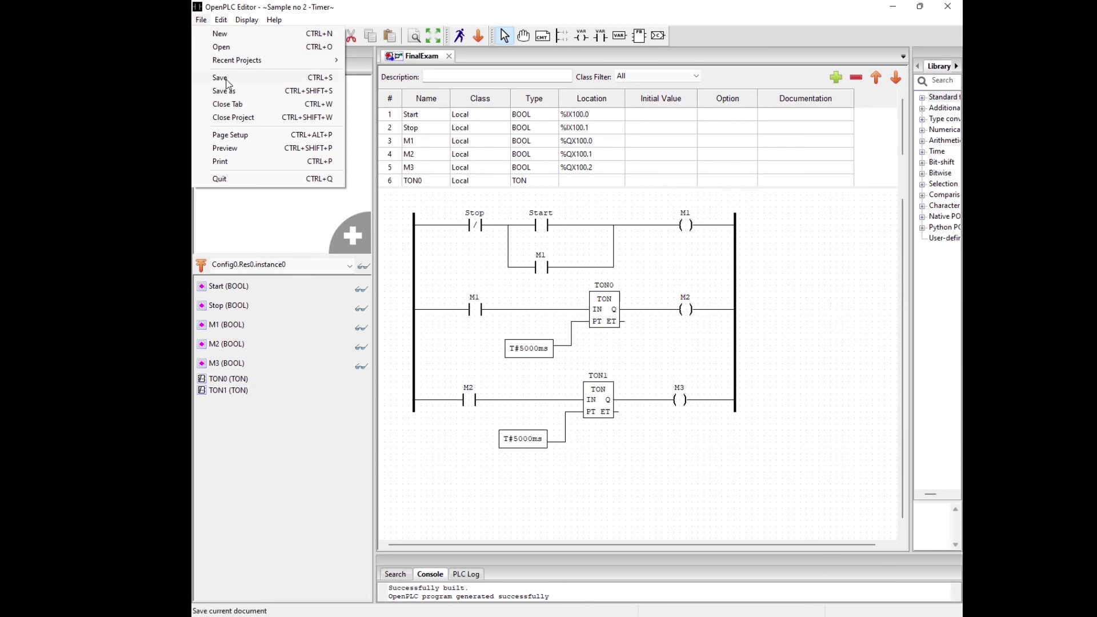
{"action": "left_click", "coordinate": [250, 135]}
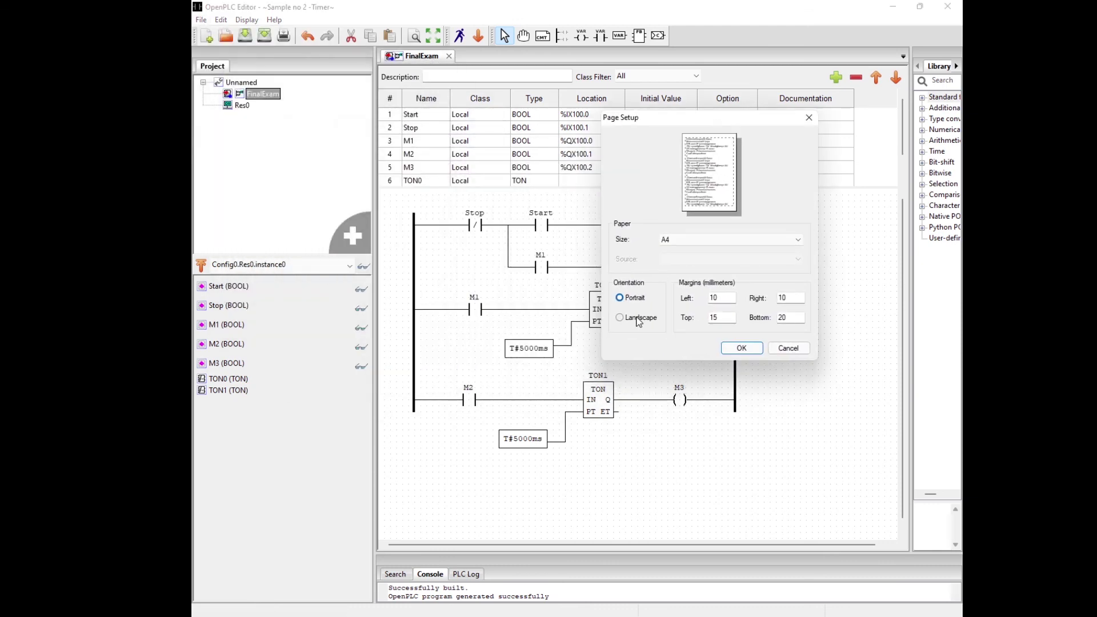
{"action": "left_click", "coordinate": [636, 321]}
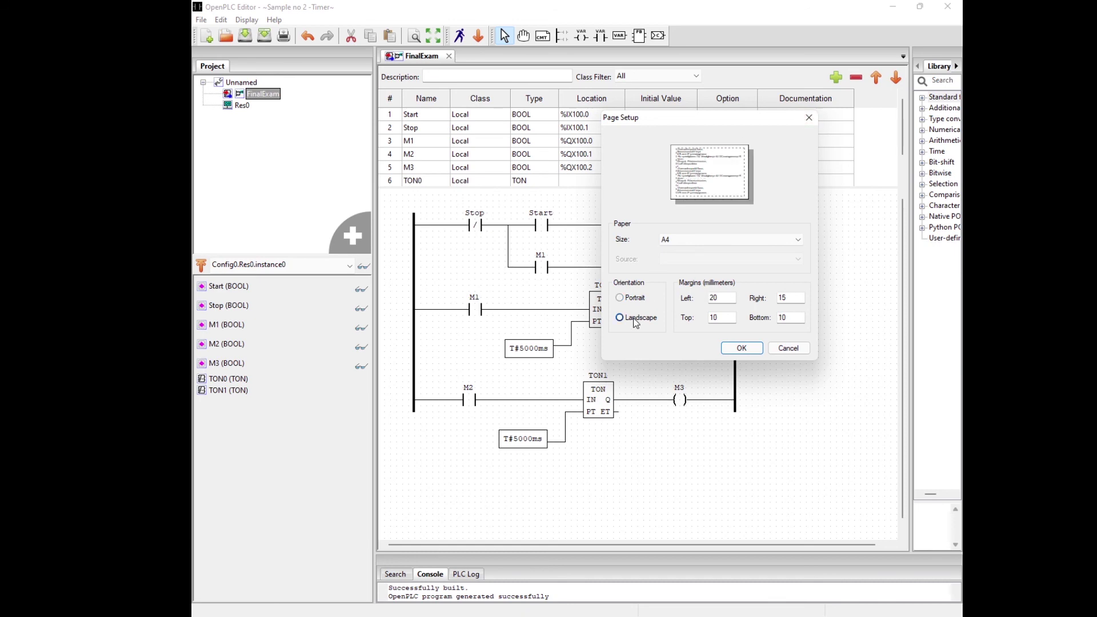
{"action": "left_click", "coordinate": [742, 350]}
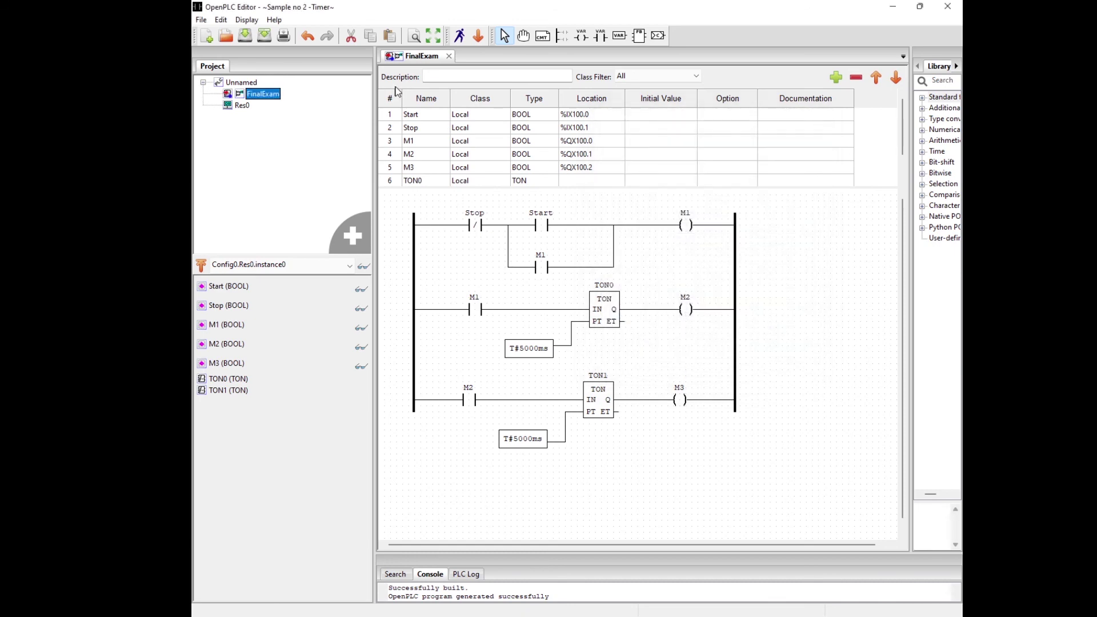
{"action": "left_click", "coordinate": [207, 36]}
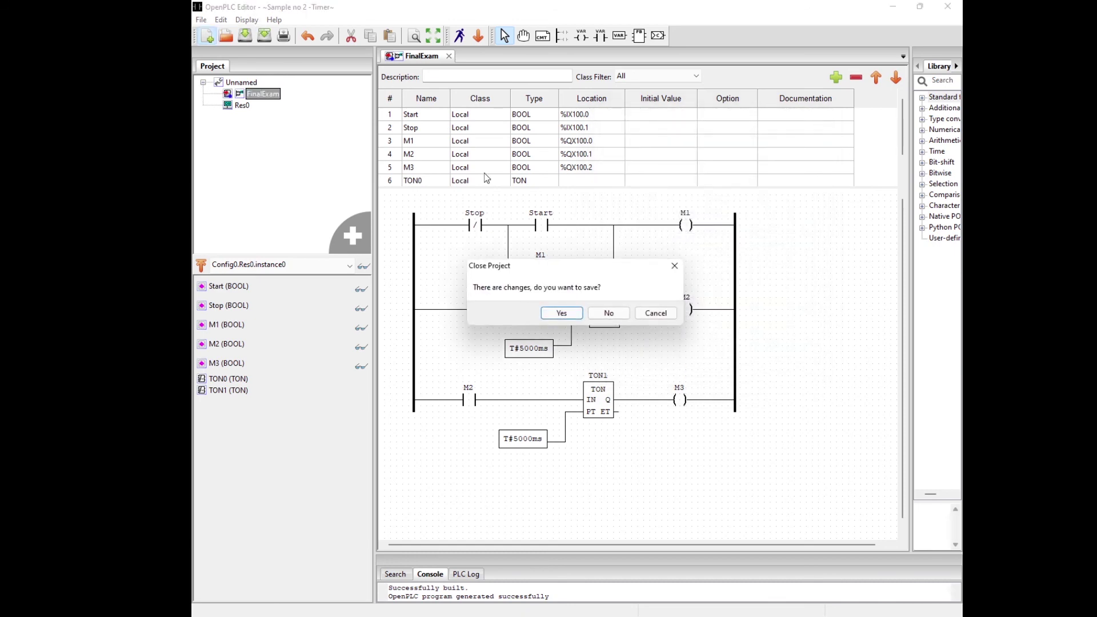
{"action": "left_click", "coordinate": [656, 313]}
Step: Print page 1 of the FinalExam program with Microsoft Print to PDF, replacing the existing "final exam" PDF
{"action": "left_click", "coordinate": [201, 20]}
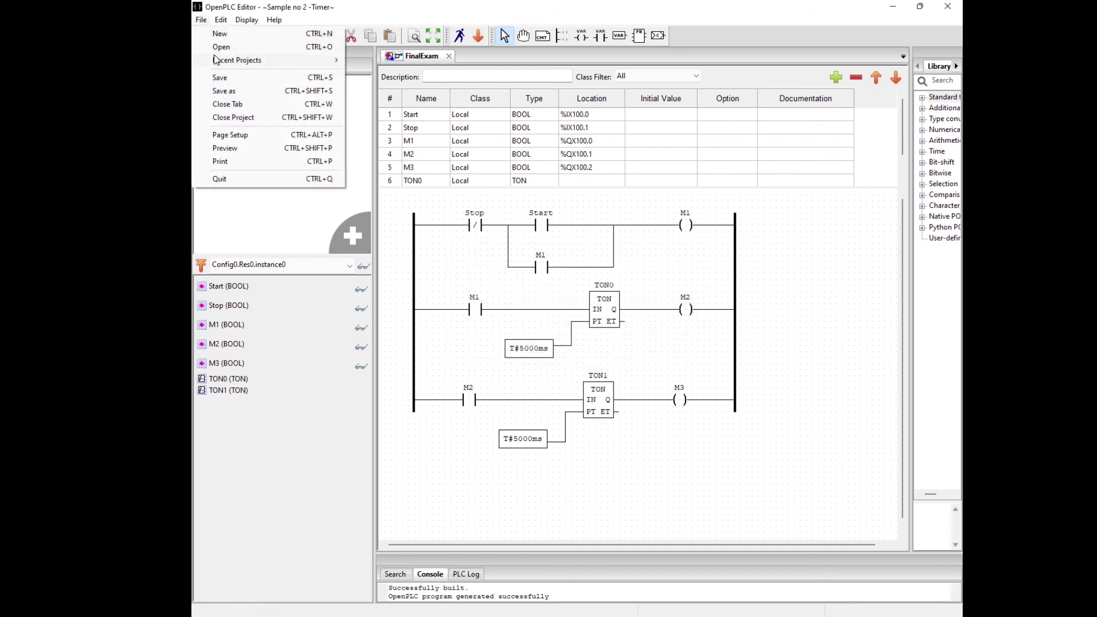
{"action": "left_click", "coordinate": [249, 164]}
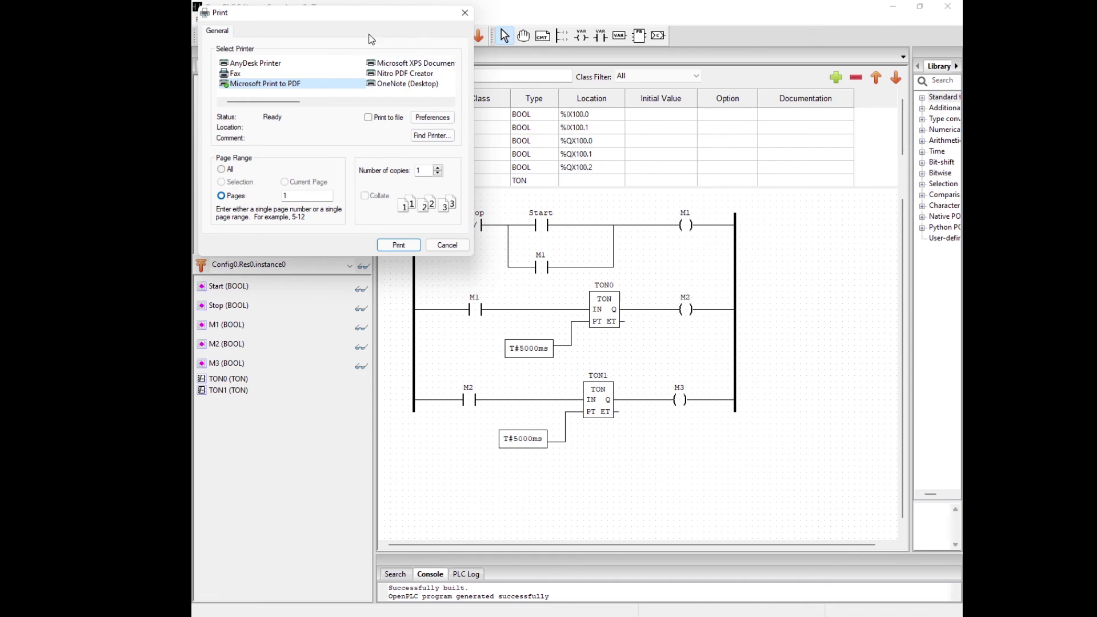
{"action": "left_click_drag", "start_coordinate": [307, 14], "coordinate": [590, 113]}
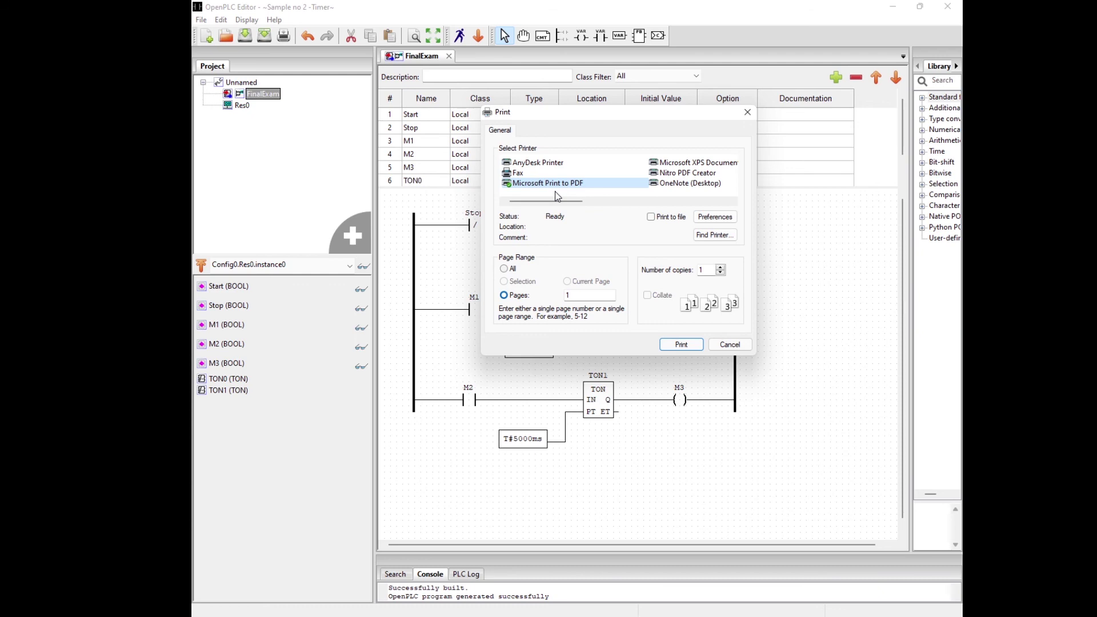
{"action": "left_click", "coordinate": [709, 218]}
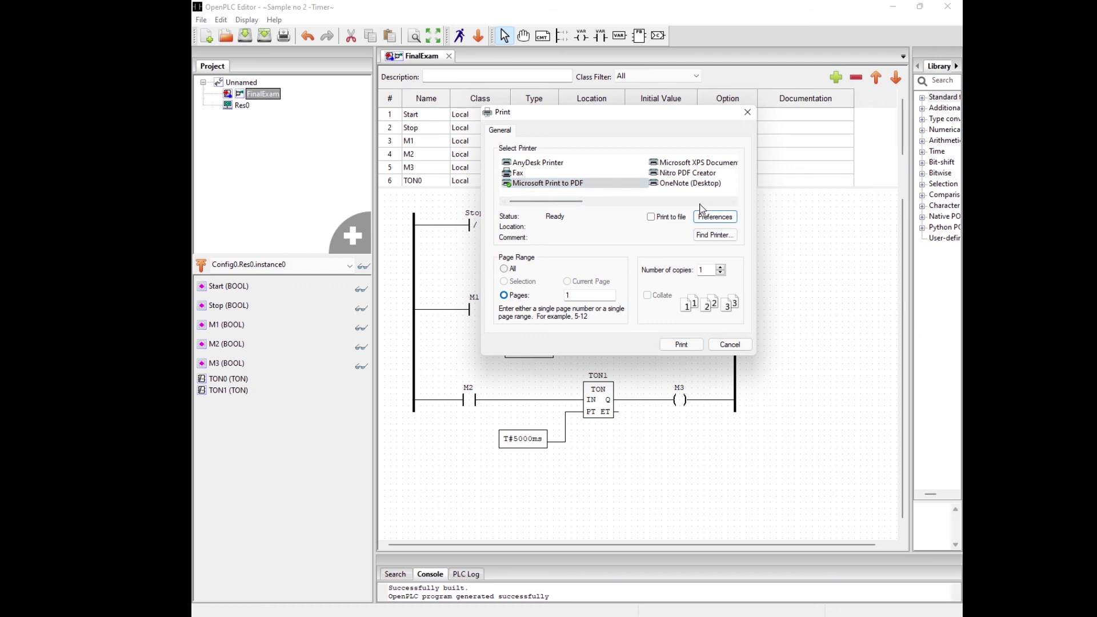
{"action": "left_click", "coordinate": [810, 155]}
{"action": "left_click", "coordinate": [683, 345]}
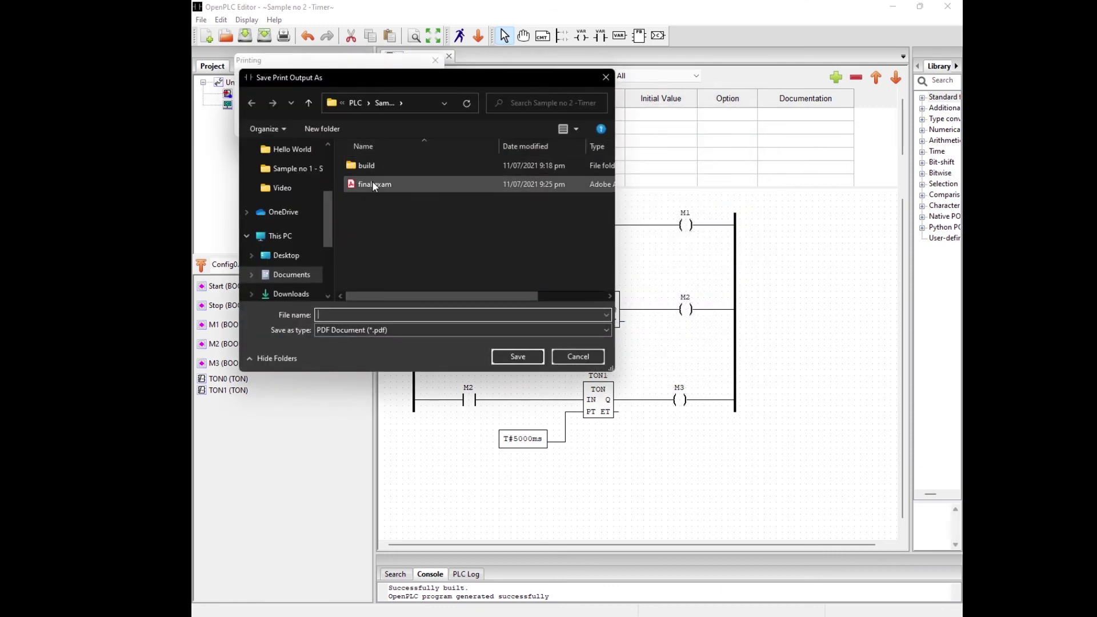
{"action": "left_click", "coordinate": [372, 181]}
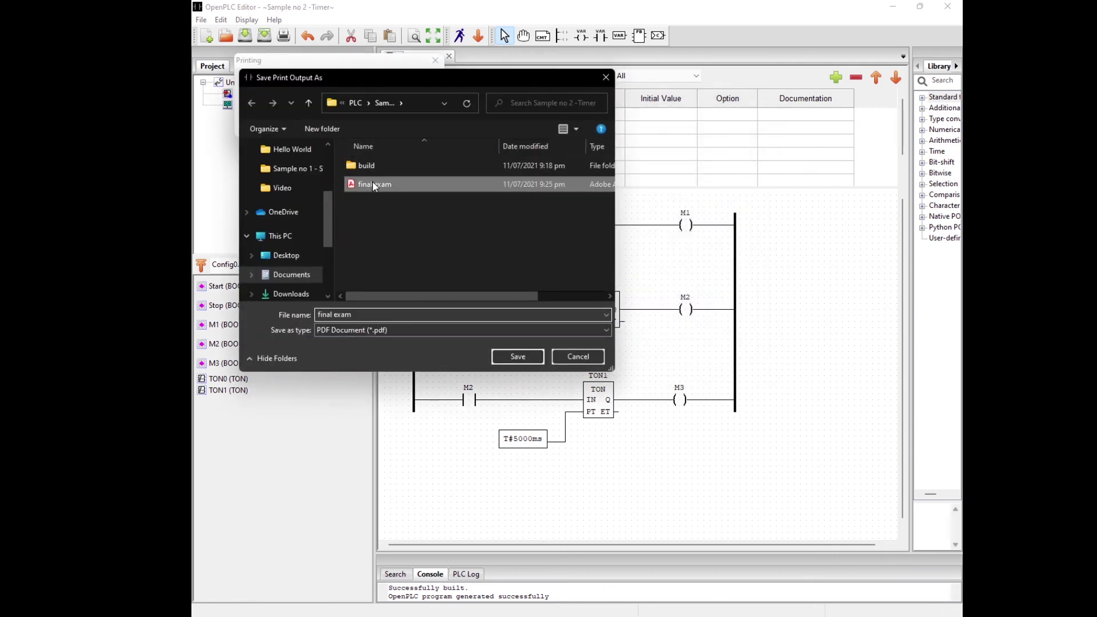
{"action": "left_click", "coordinate": [520, 359]}
{"action": "left_click", "coordinate": [619, 318]}
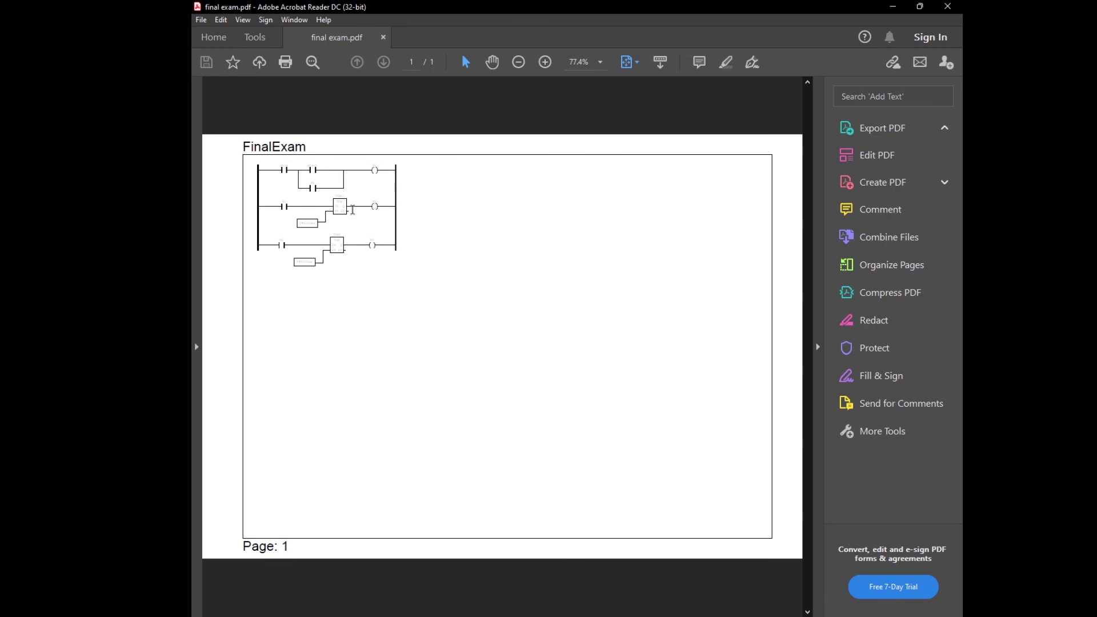
Step: Examine the ladder diagram in the reprinted landscape PDF, both close up and as a whole page
{"action": "scroll", "coordinate": [343, 177], "scroll_direction": "up", "scroll_amount": 7}
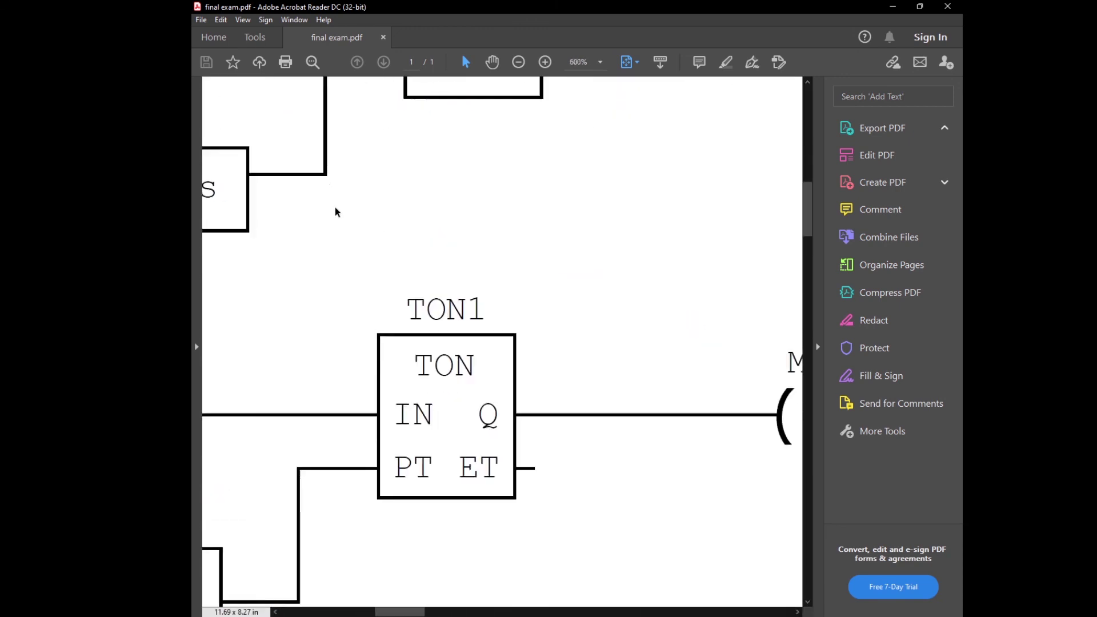
{"action": "scroll", "coordinate": [335, 211], "scroll_direction": "down", "scroll_amount": 7}
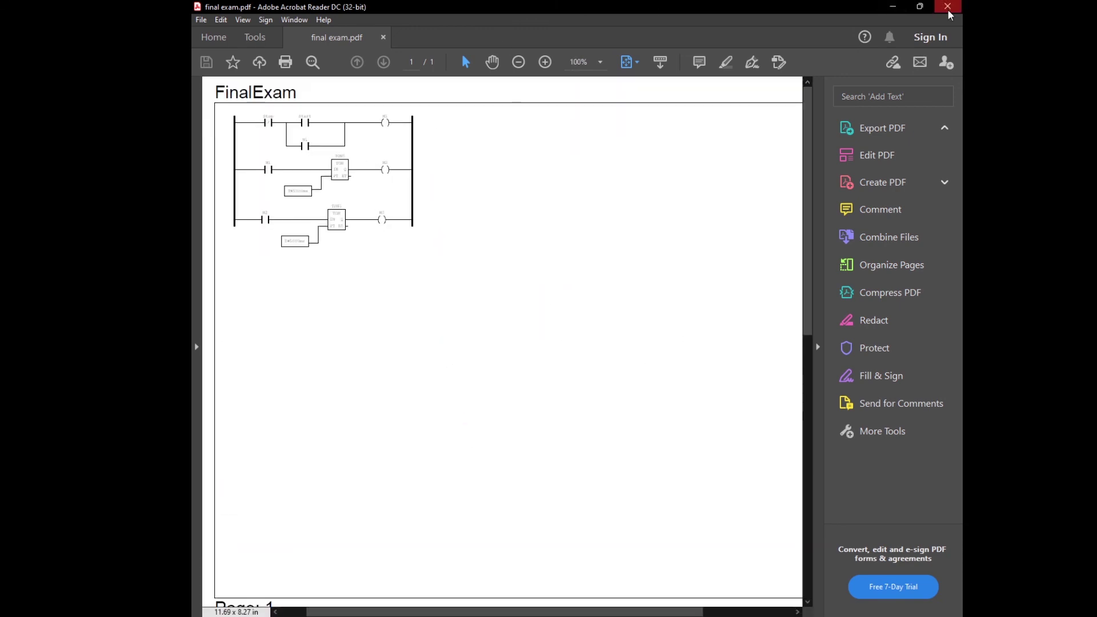
Step: Close the final exam PDF and its viewer window
{"action": "left_click", "coordinate": [947, 7]}
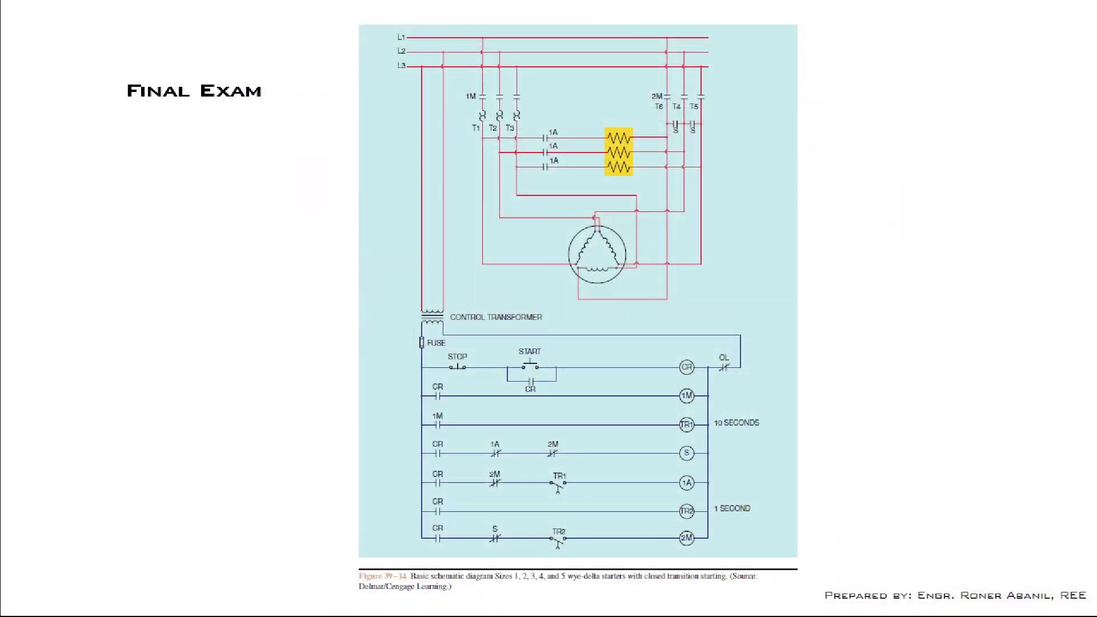
{"action": "left_click", "coordinate": [700, 505]}
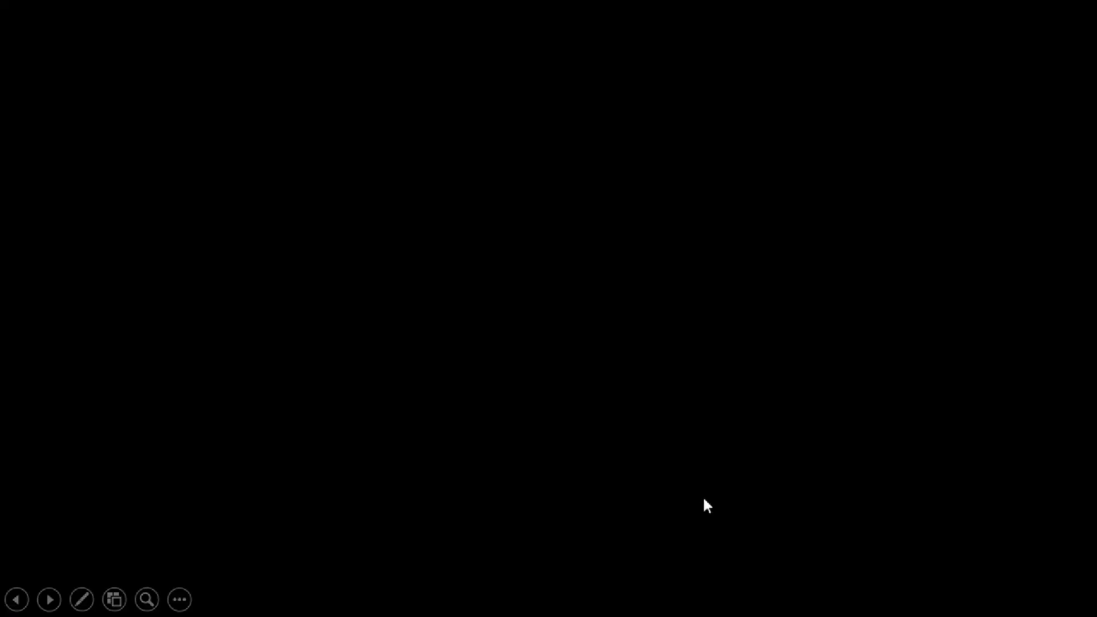
{"action": "scroll", "coordinate": [746, 399], "scroll_direction": "up", "scroll_amount": 3}
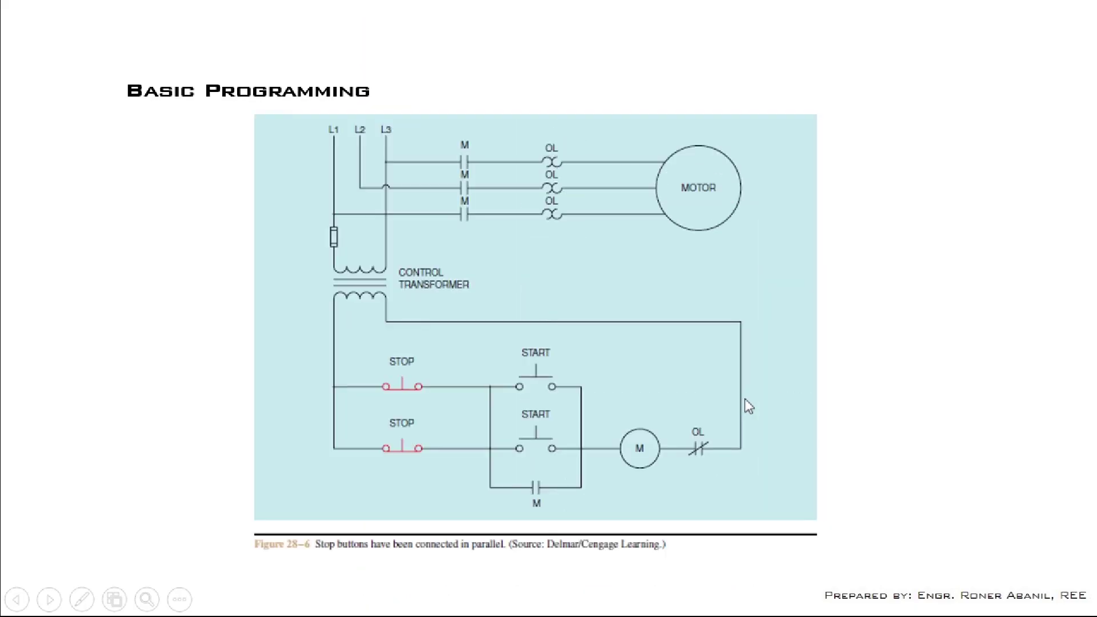
{"action": "scroll", "coordinate": [745, 399], "scroll_direction": "down", "scroll_amount": 1}
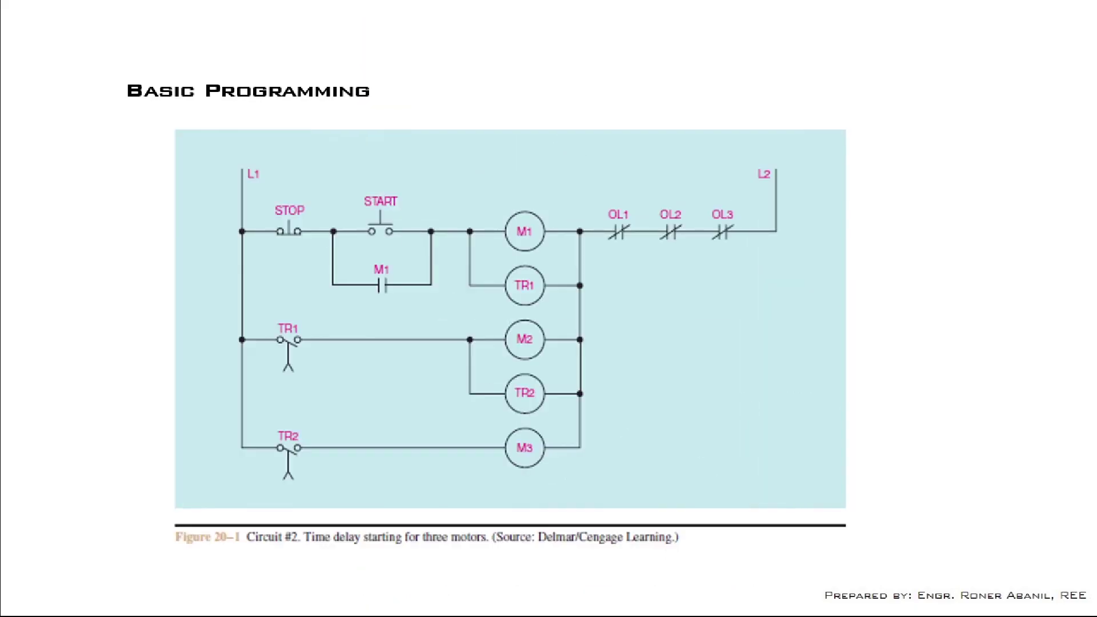
{"action": "scroll", "coordinate": [745, 399], "scroll_direction": "up", "scroll_amount": 1}
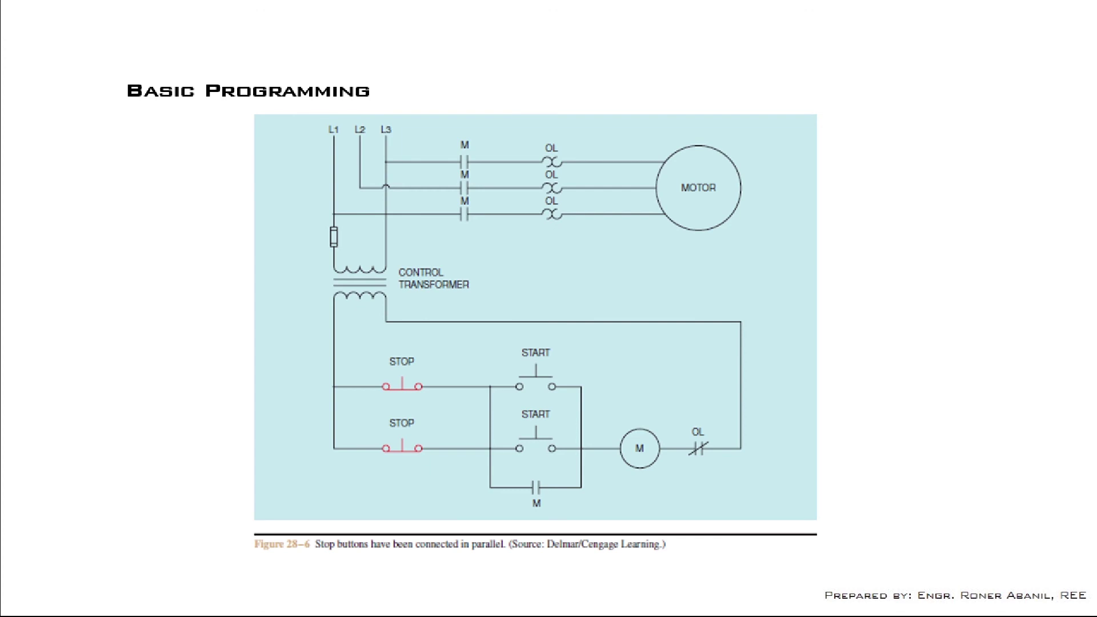
{"action": "key", "text": "Right"}
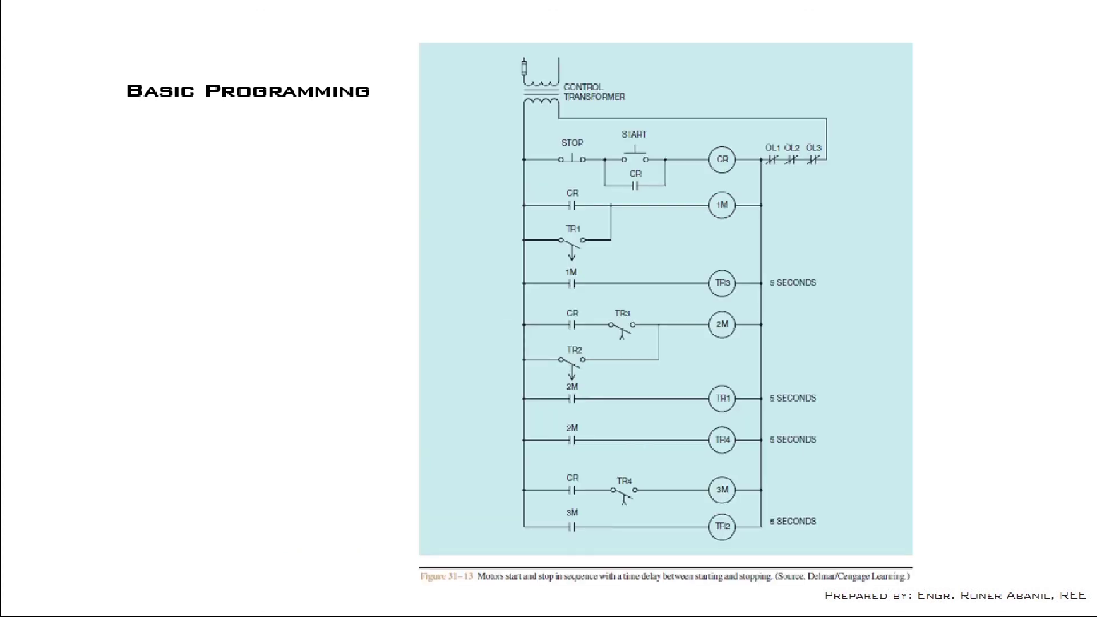